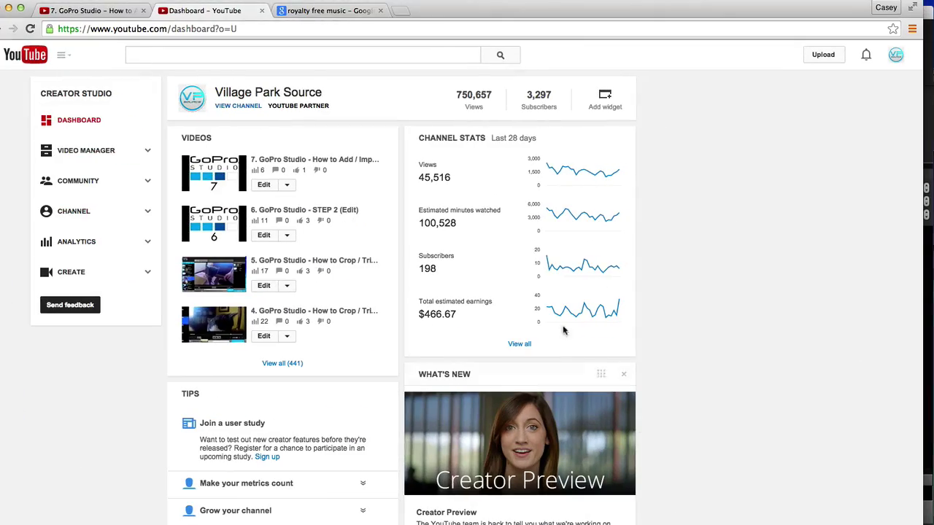
# - Skim the Google royalty free music results, then return to the YouTube channel dashboard
pyautogui.click(329, 12)
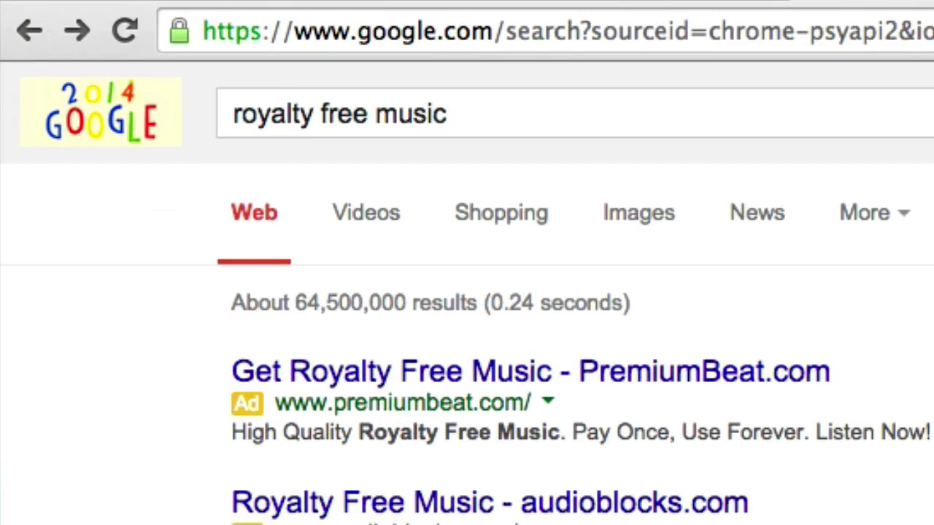
pyautogui.scroll(-10, 92, 214)
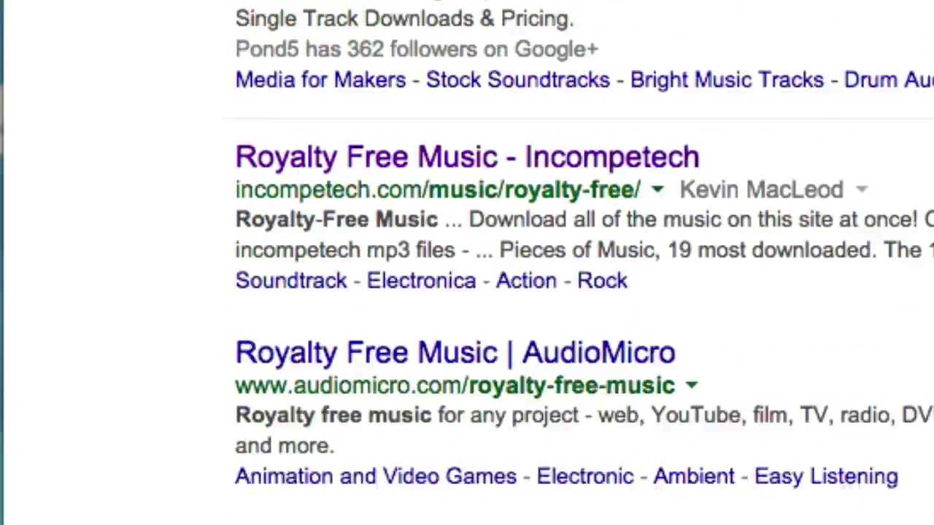
pyautogui.scroll(5, 394, 29)
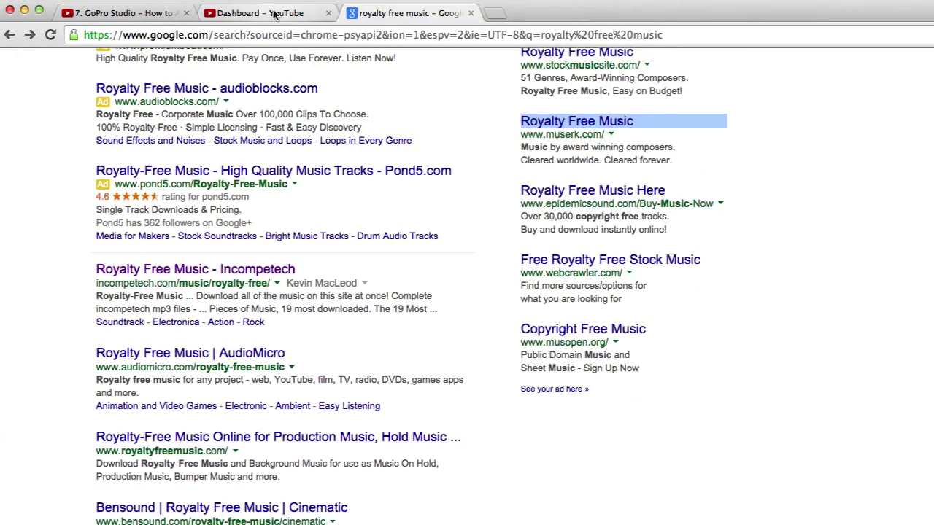
pyautogui.click(266, 13)
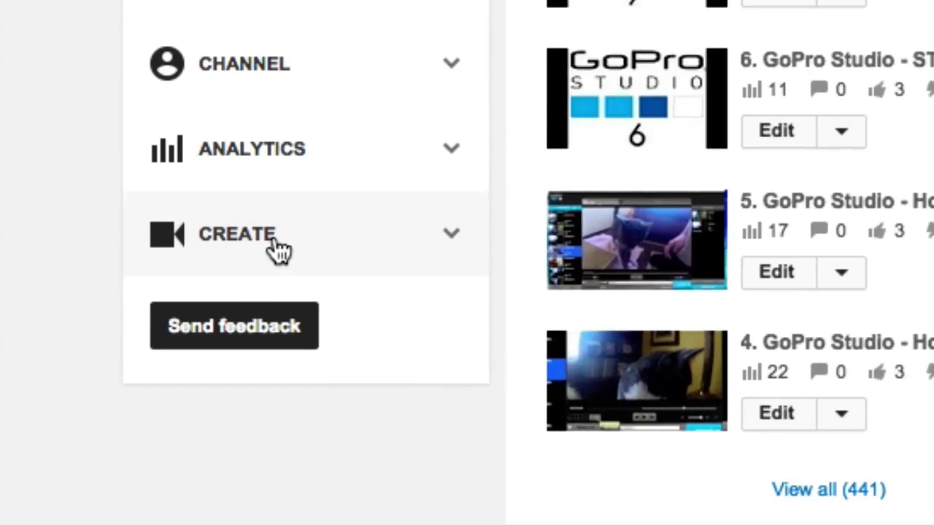
# - Open the Creator Studio Audio Library and browse featured tracks like Malmo Sunrise and Dead Reckoning
pyautogui.click(280, 248)
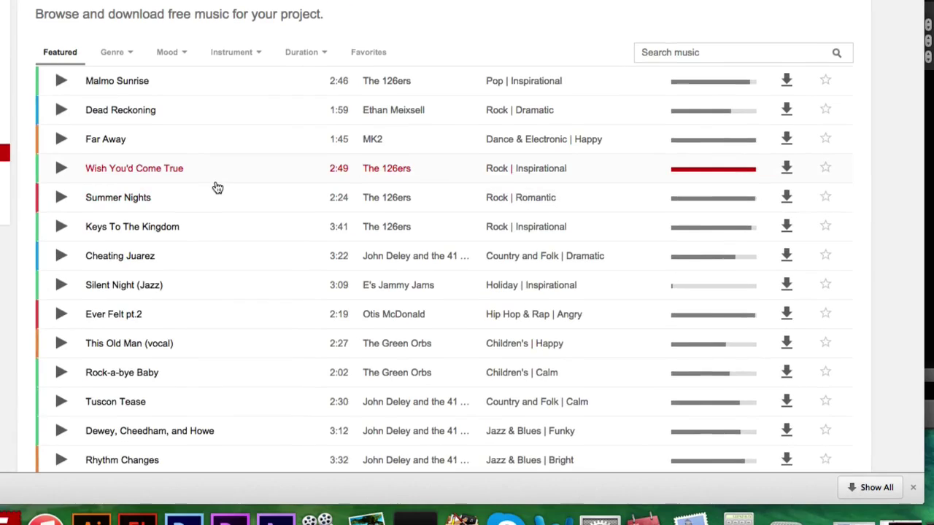
pyautogui.scroll(-2, 350, 262)
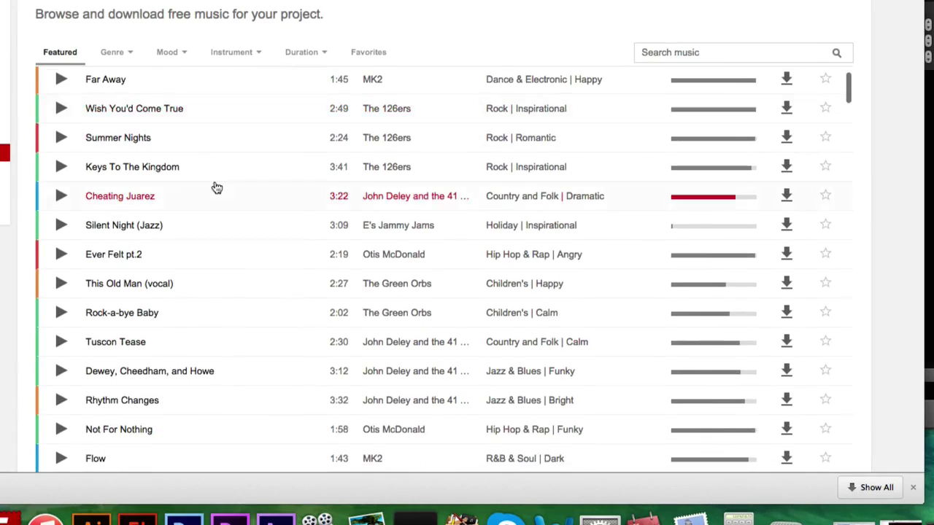
pyautogui.scroll(2, 350, 263)
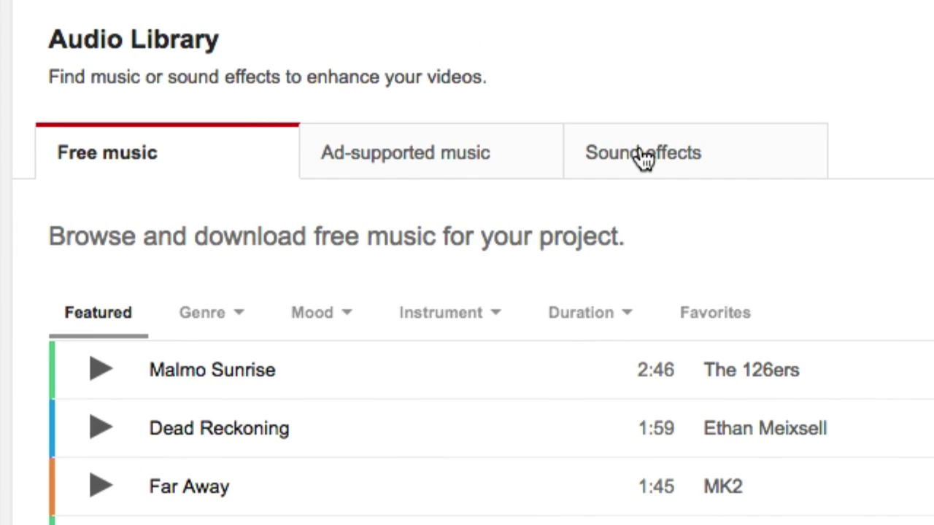
pyautogui.click(642, 154)
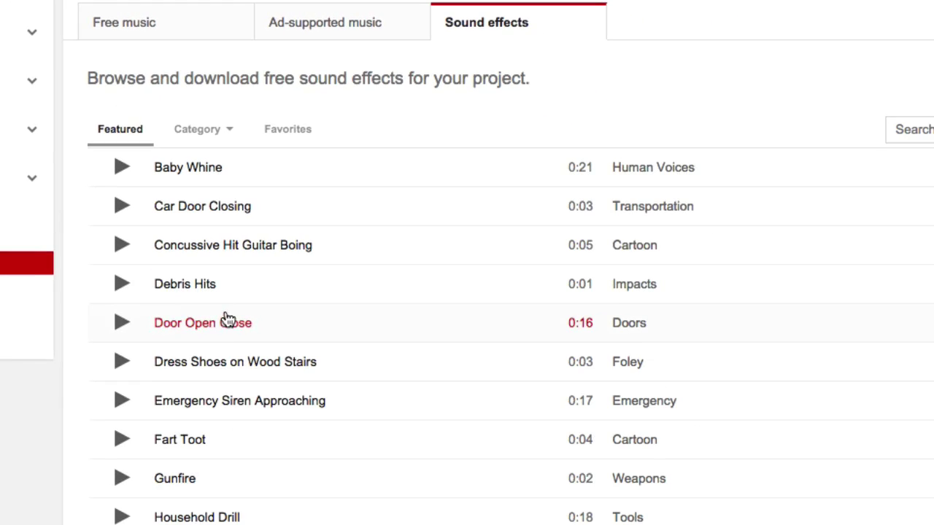
pyautogui.scroll(-1, 198, 325)
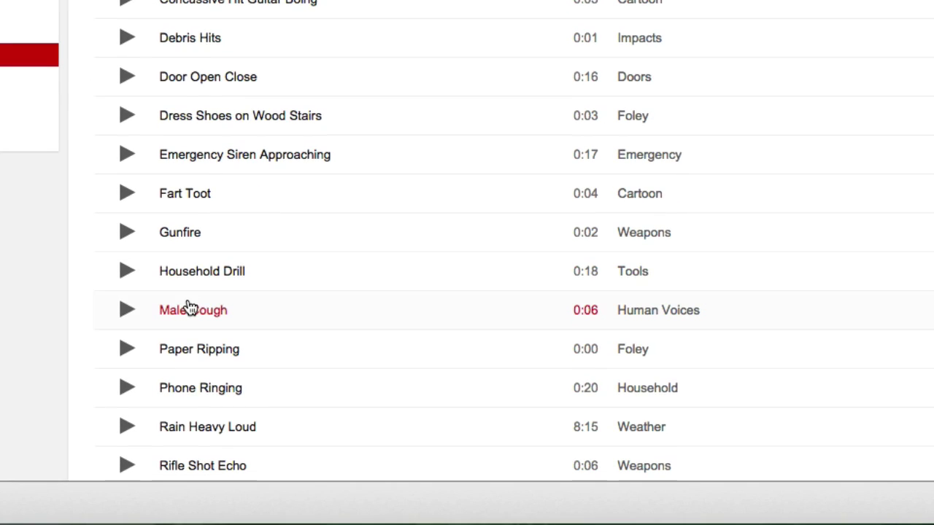
pyautogui.scroll(-3, 190, 306)
pyautogui.scroll(4, 190, 306)
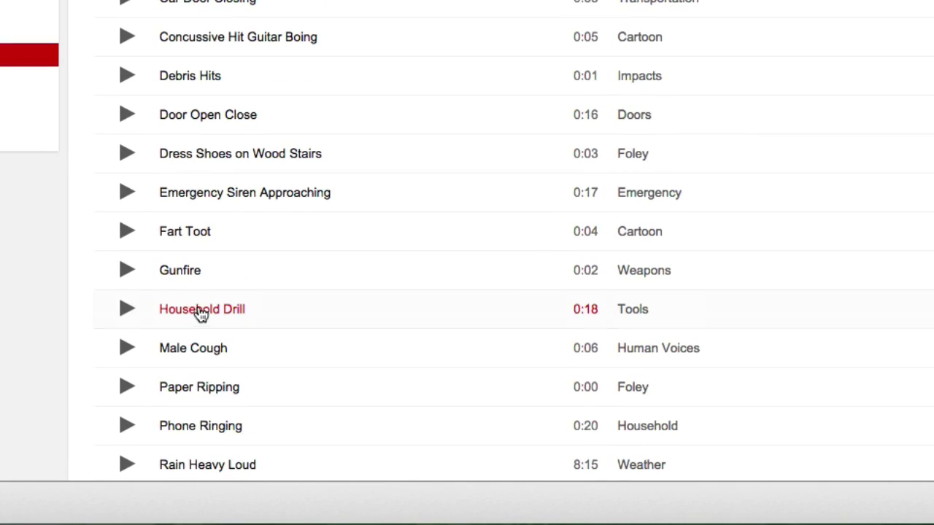
pyautogui.click(333, 172)
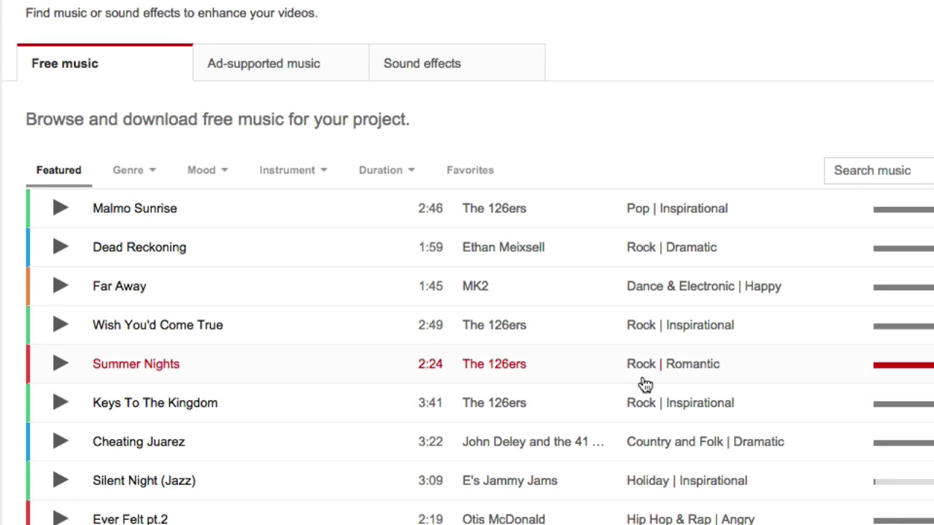
# - Find 'Wish You'd Come True' in the Free music list, stop its preview and download the mp3
pyautogui.scroll(-2, 678, 370)
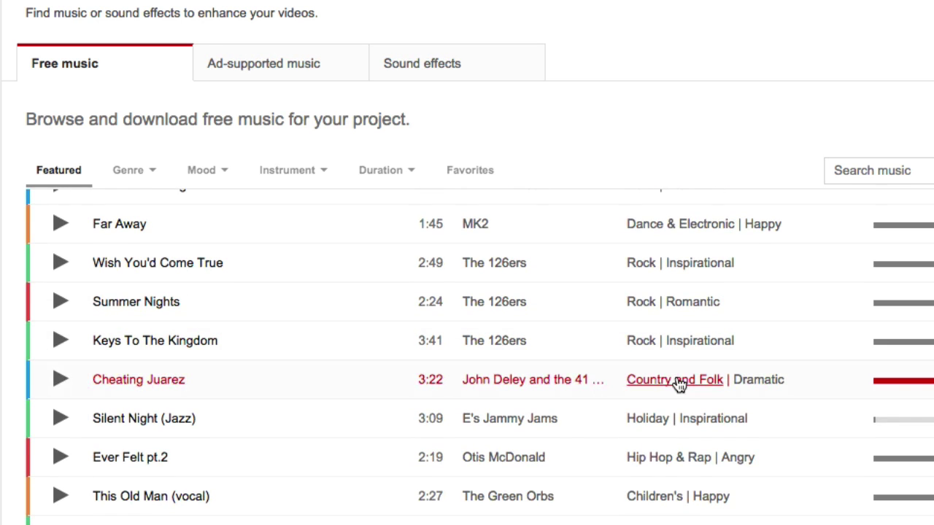
pyautogui.scroll(-1, 679, 385)
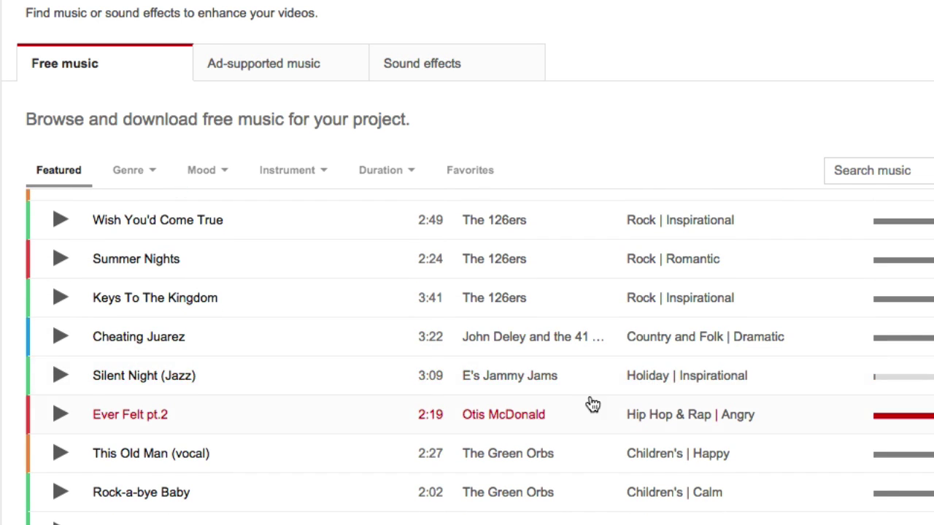
pyautogui.scroll(2, 610, 414)
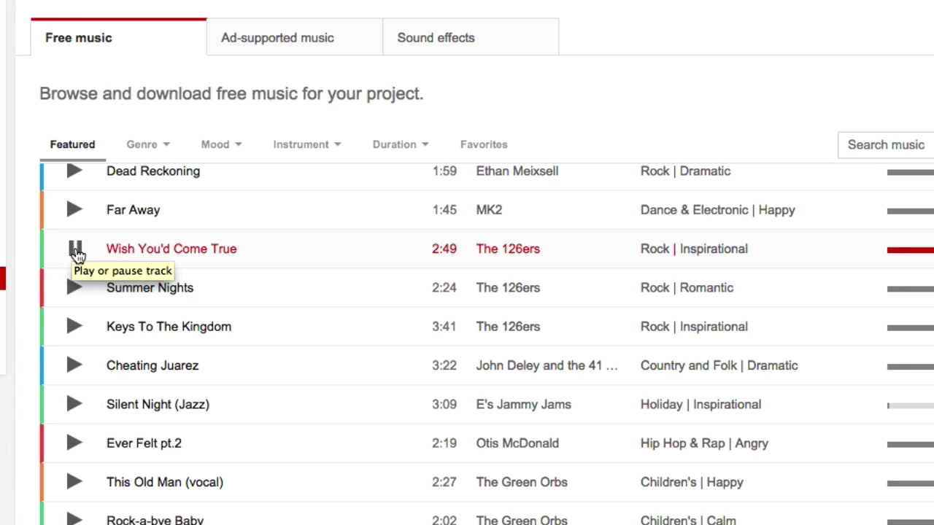
pyautogui.click(77, 251)
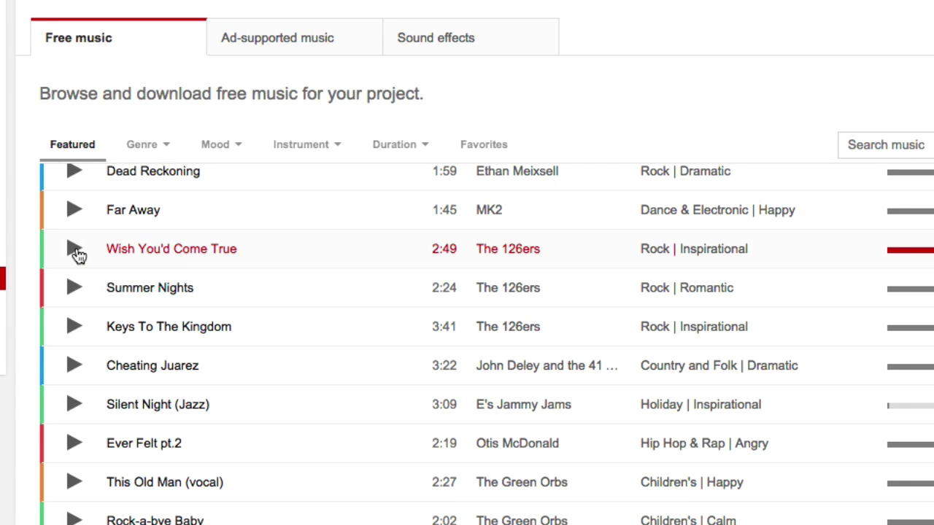
pyautogui.click(865, 241)
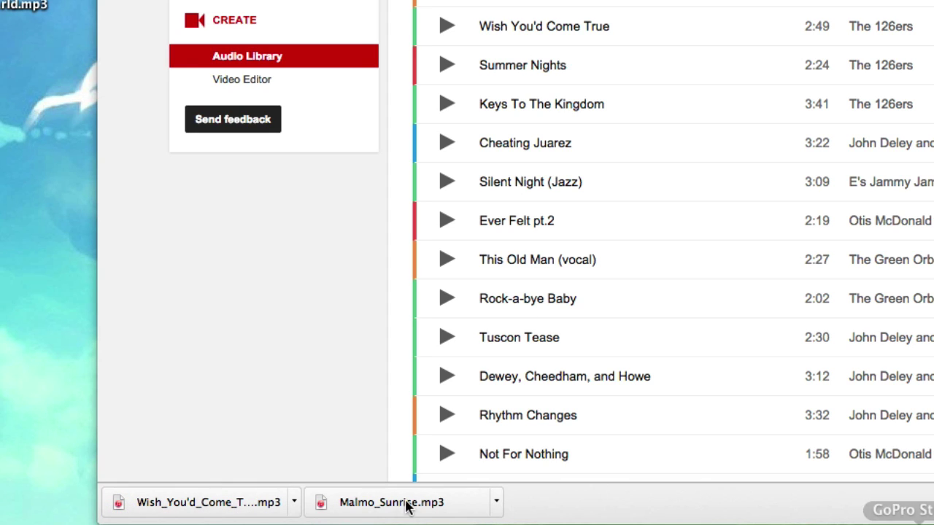
# - Show Wish_You'd_Come_True.mp3 in Finder, drag it to the Desktop and close Finder
pyautogui.click(295, 502)
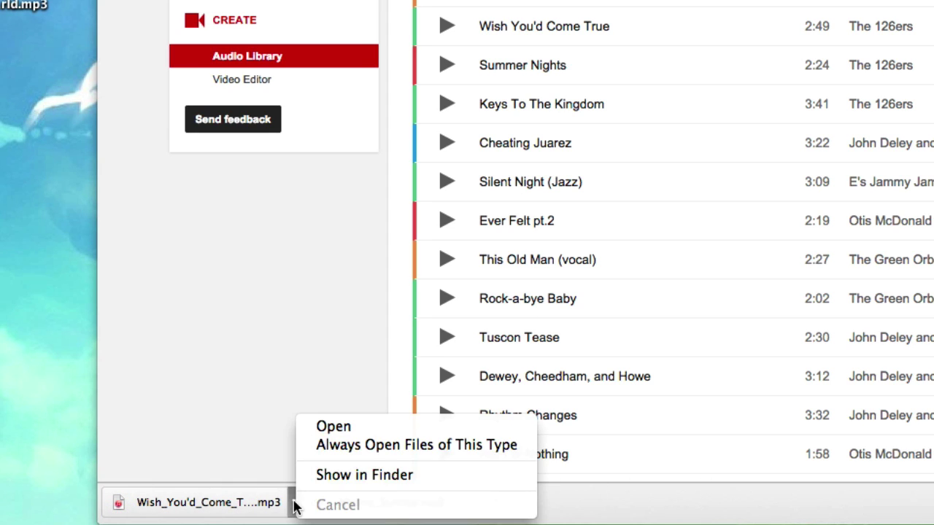
pyautogui.click(350, 473)
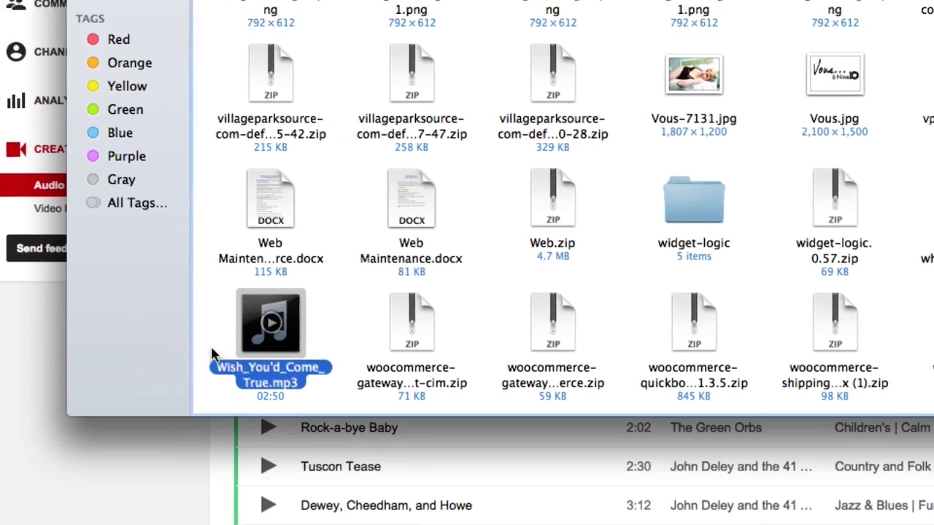
pyautogui.moveTo(219, 368); pyautogui.dragTo(0, 279)
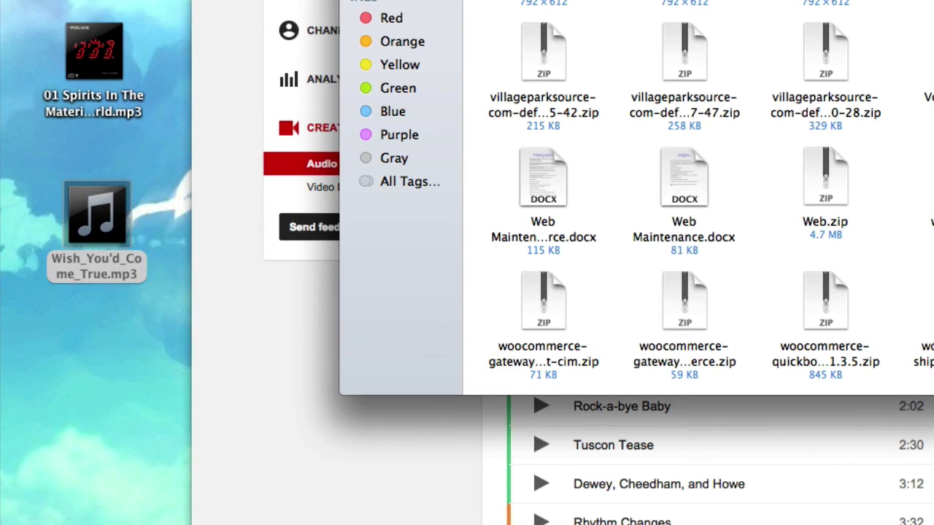
pyautogui.press('super+w')
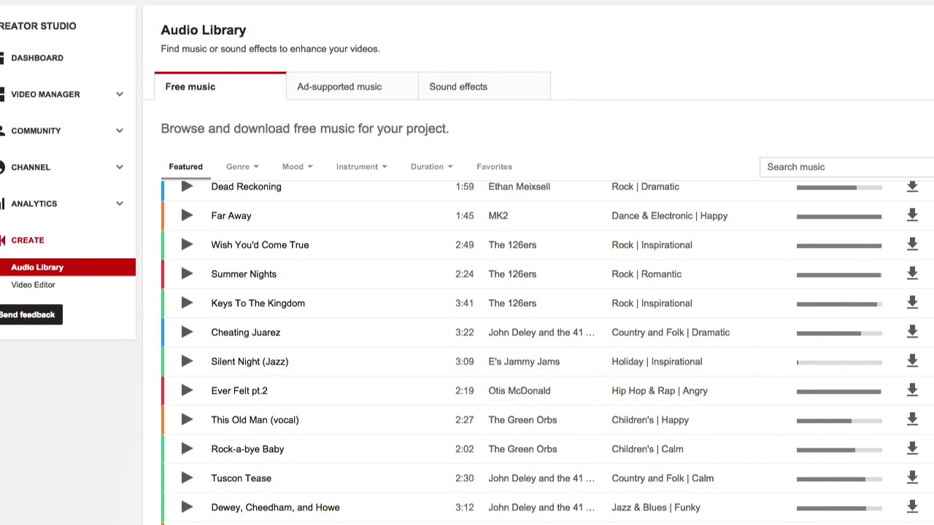
# - Play and stop the Wish You'd Come True preview in the Audio Library
pyautogui.scroll(1, 214, 248)
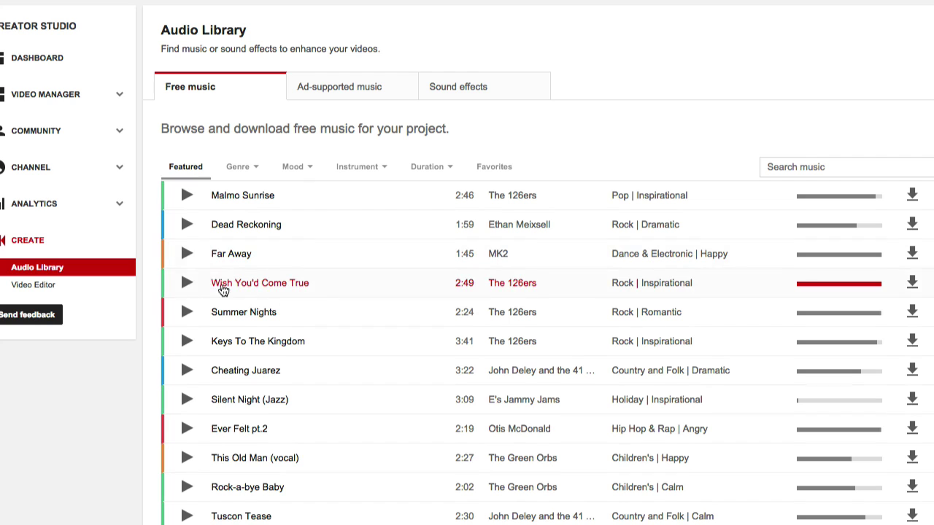
pyautogui.click(188, 284)
pyautogui.click(188, 284)
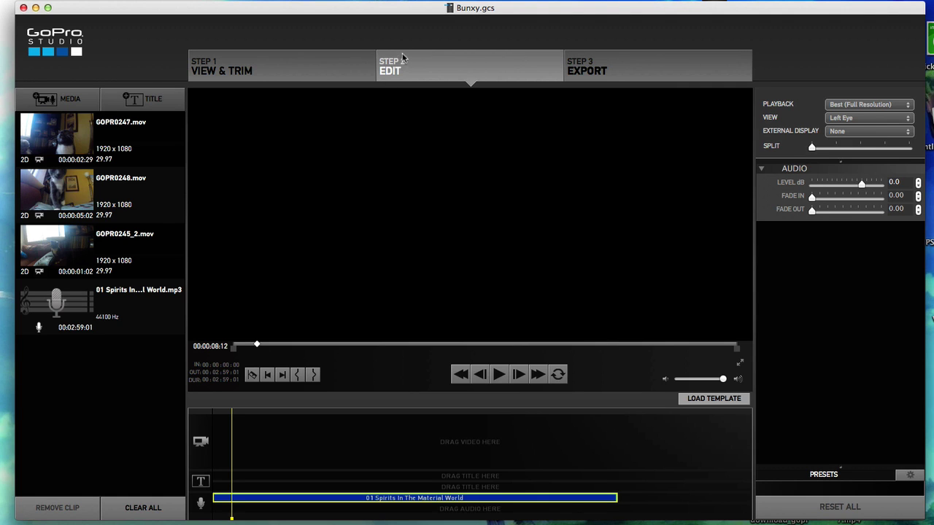
# - Choose Wish_You'd_Come_True.mp3 from the Desktop in GoPro Studio's media Open dialog, hiding iTunes
pyautogui.click(74, 101)
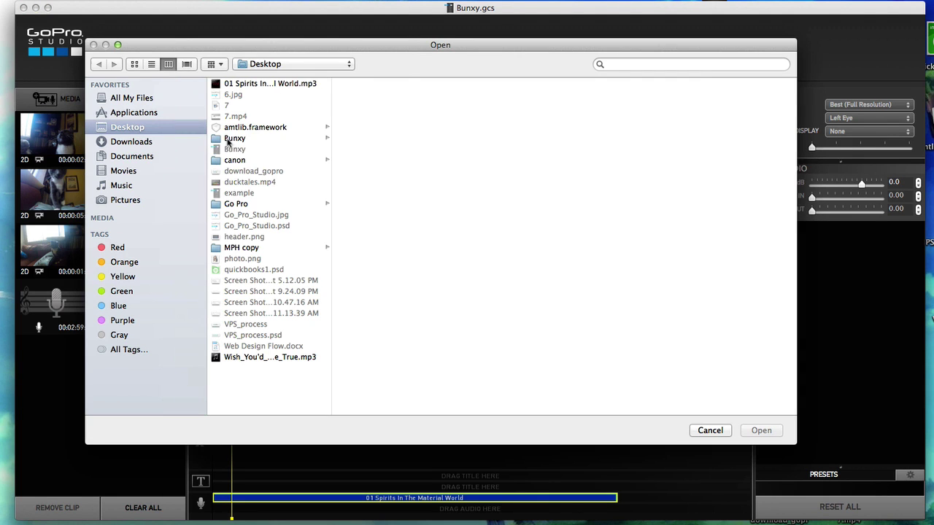
pyautogui.moveTo(398, 46); pyautogui.dragTo(396, 0)
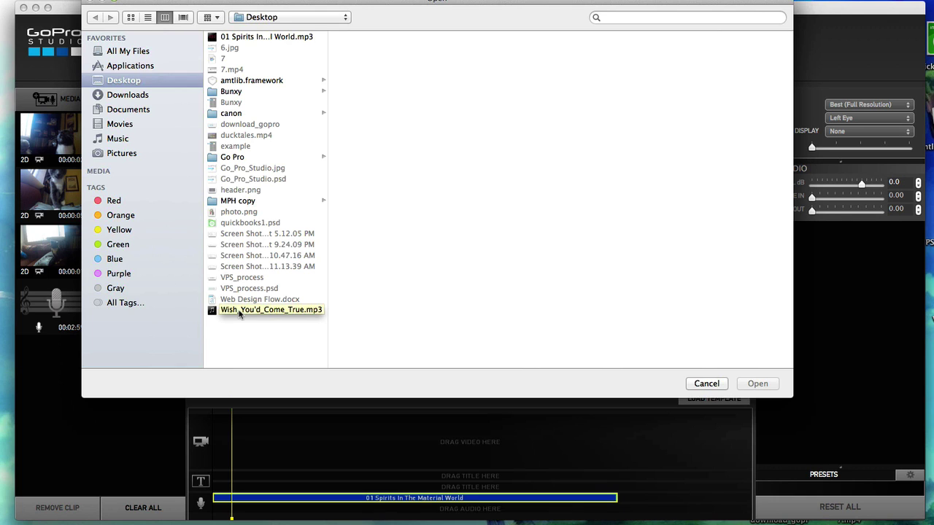
pyautogui.click(239, 311)
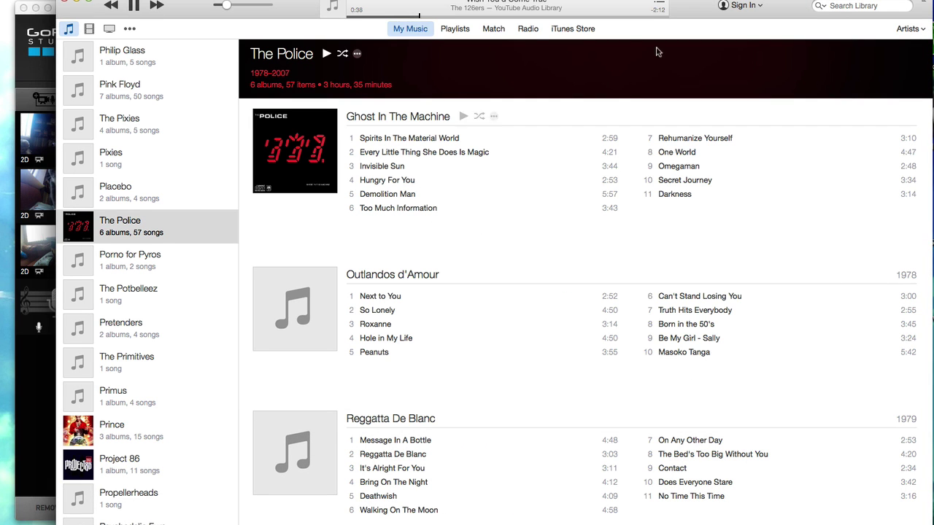
pyautogui.click(77, 3)
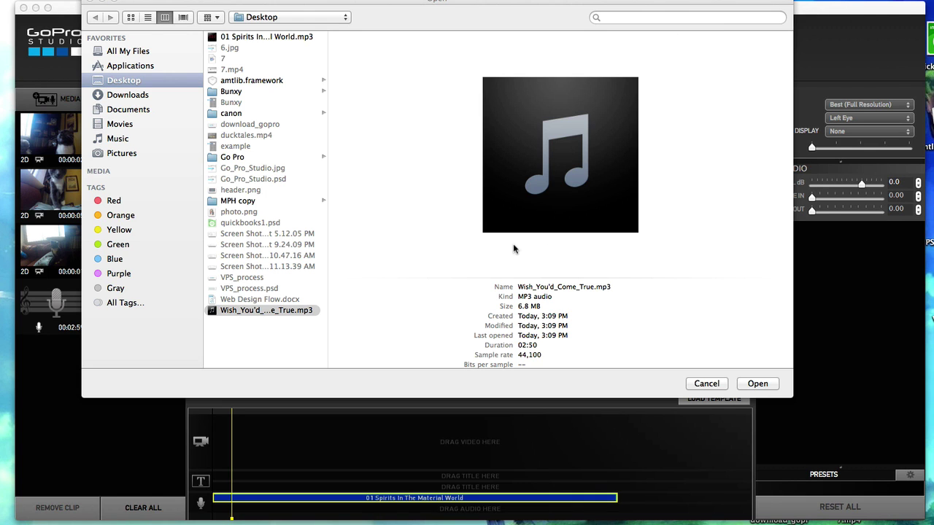
# - Import Wish_You'd_Come_True.mp3 and delete 01 Spirits In The Material World from the timeline
pyautogui.click(770, 388)
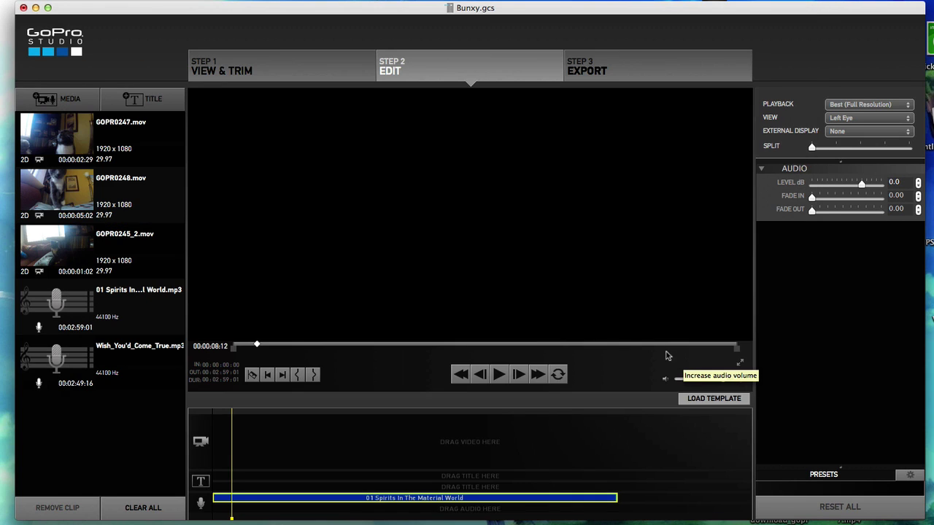
pyautogui.click(117, 360)
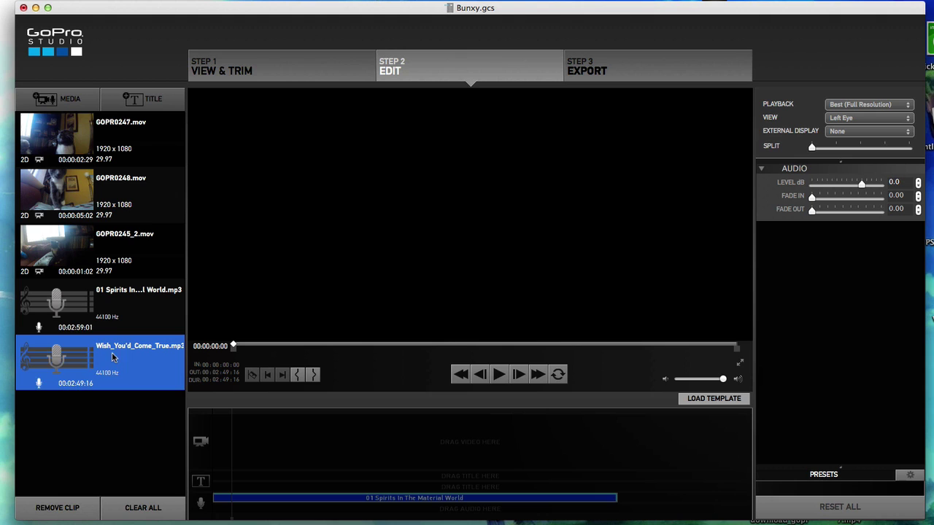
pyautogui.moveTo(113, 357); pyautogui.dragTo(272, 457)
pyautogui.click(292, 500)
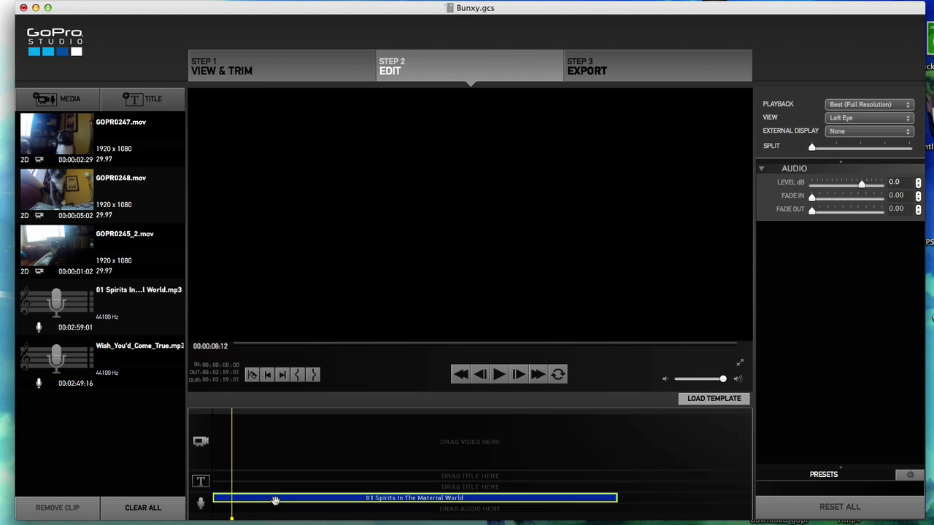
pyautogui.press('Delete')
# - Put Wish You'd Come True on the audio track and GOPR0245_2, GOPR0248, GOPR0247 on video
pyautogui.moveTo(131, 375); pyautogui.dragTo(304, 511)
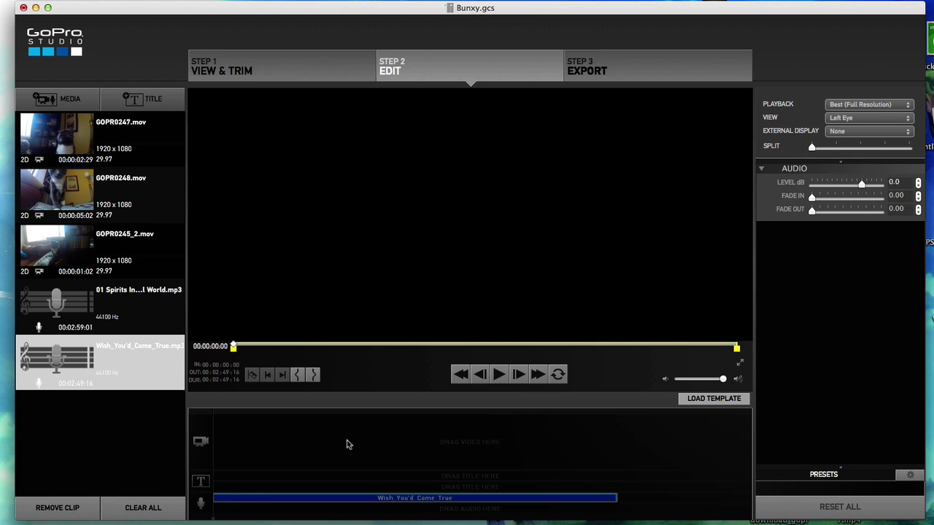
pyautogui.moveTo(134, 240); pyautogui.dragTo(316, 448)
pyautogui.moveTo(128, 191); pyautogui.dragTo(315, 409)
pyautogui.moveTo(124, 150); pyautogui.dragTo(506, 448)
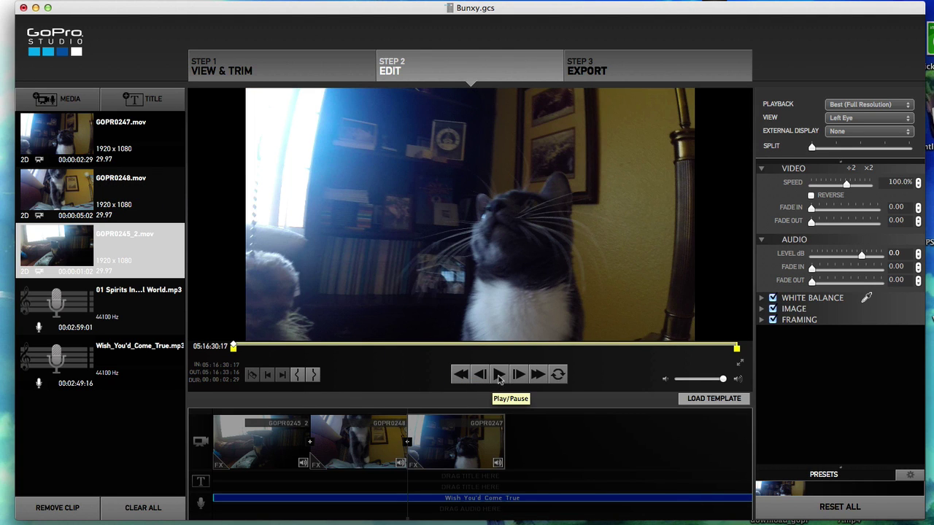
# - Preview playback, then move GOPR0247 between GOPR0245_2 and GOPR0248 on the timeline
pyautogui.click(499, 374)
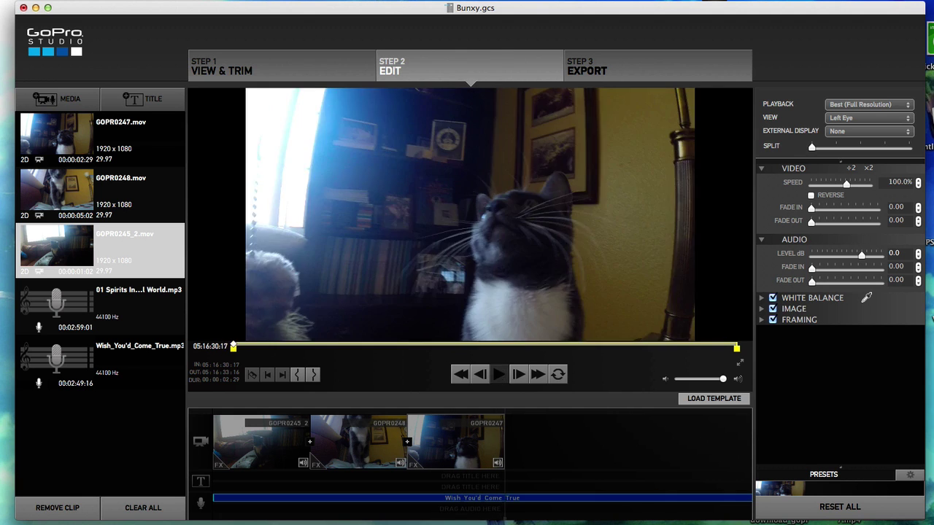
pyautogui.click(499, 374)
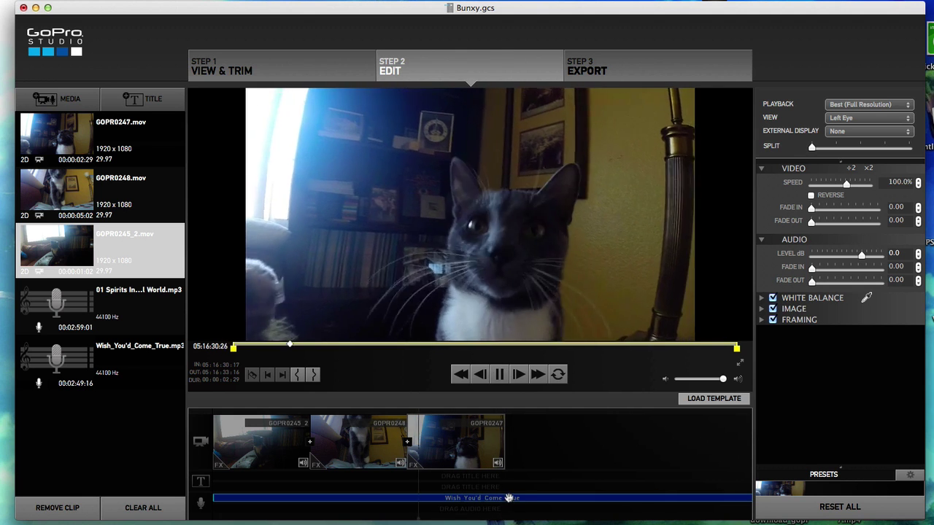
pyautogui.click(499, 374)
pyautogui.moveTo(461, 460); pyautogui.dragTo(358, 454)
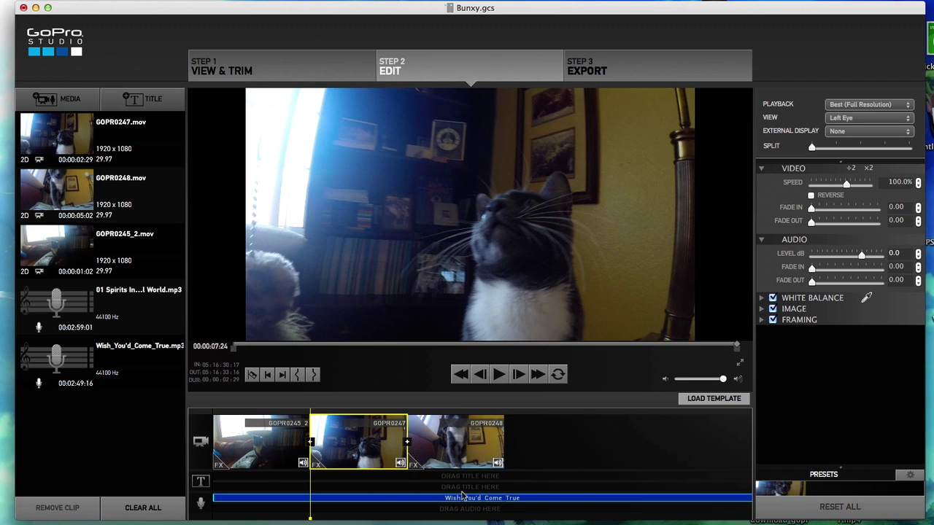
# - Play the reordered three-clip edit from the start of the timeline, then stop
pyautogui.moveTo(312, 494); pyautogui.dragTo(216, 496)
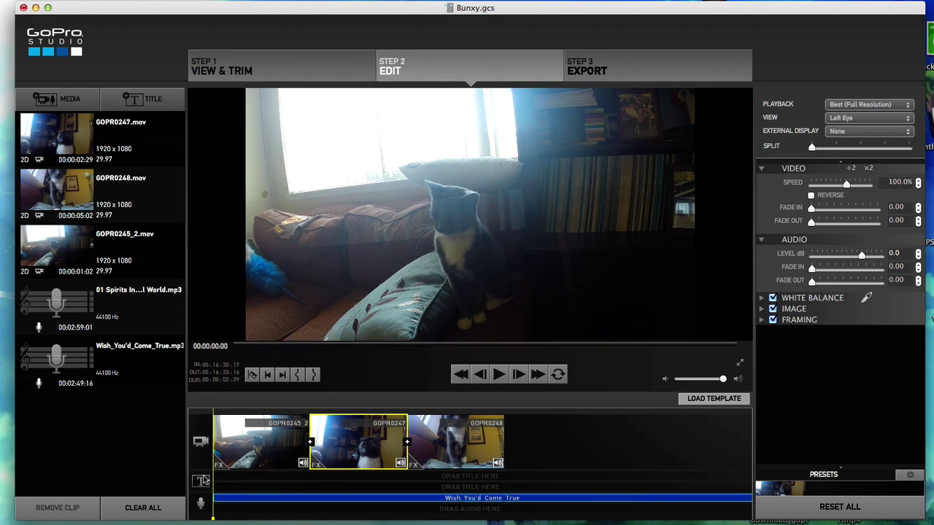
pyautogui.click(259, 441)
pyautogui.click(499, 374)
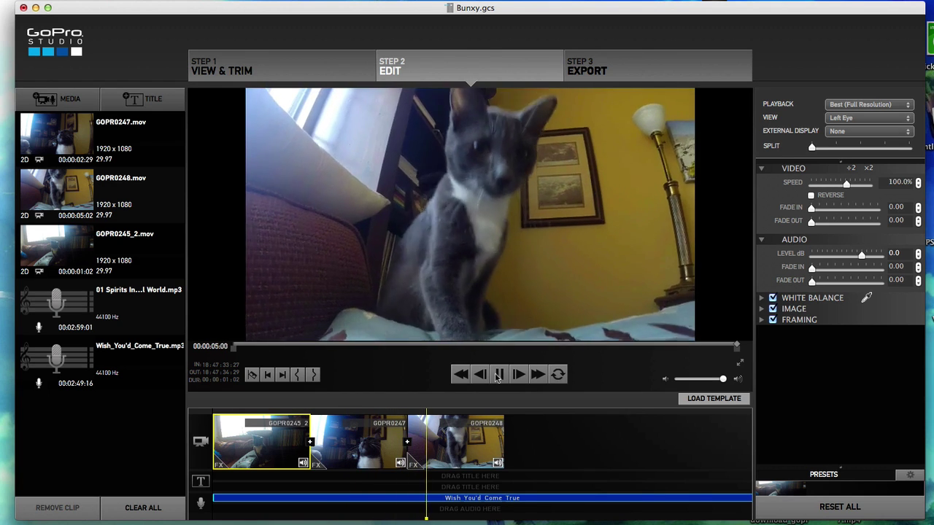
pyautogui.click(497, 375)
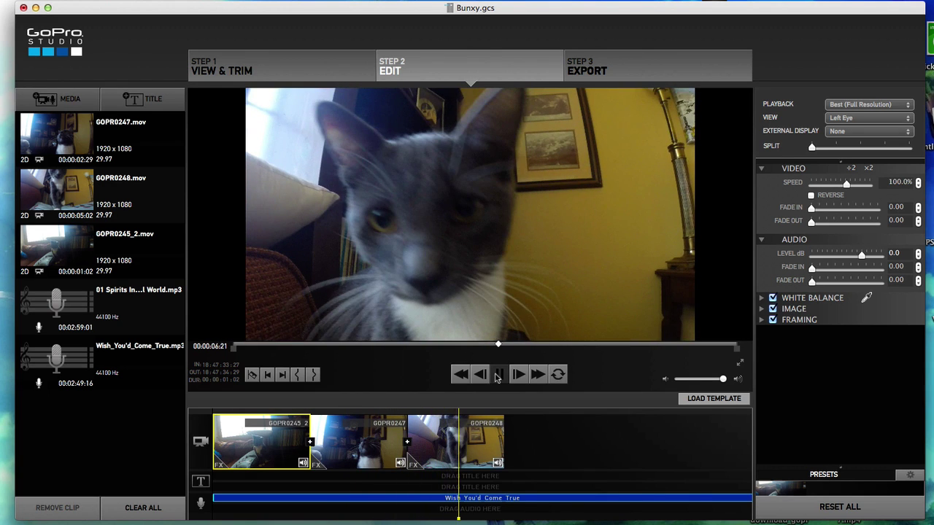